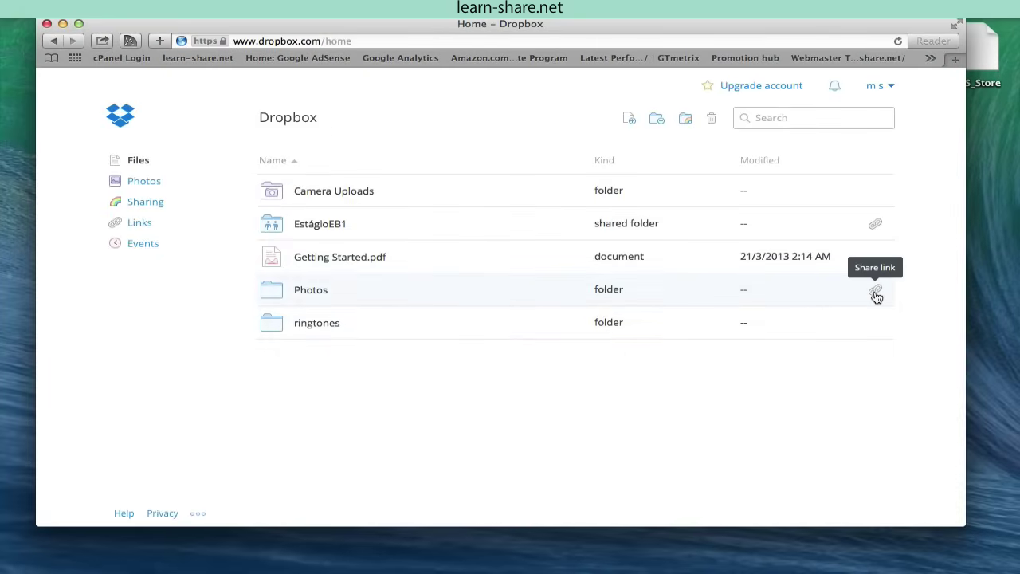
Open the Photos folder and start a share link for Sample Album, entering a recipient name.
left_click(470, 278)
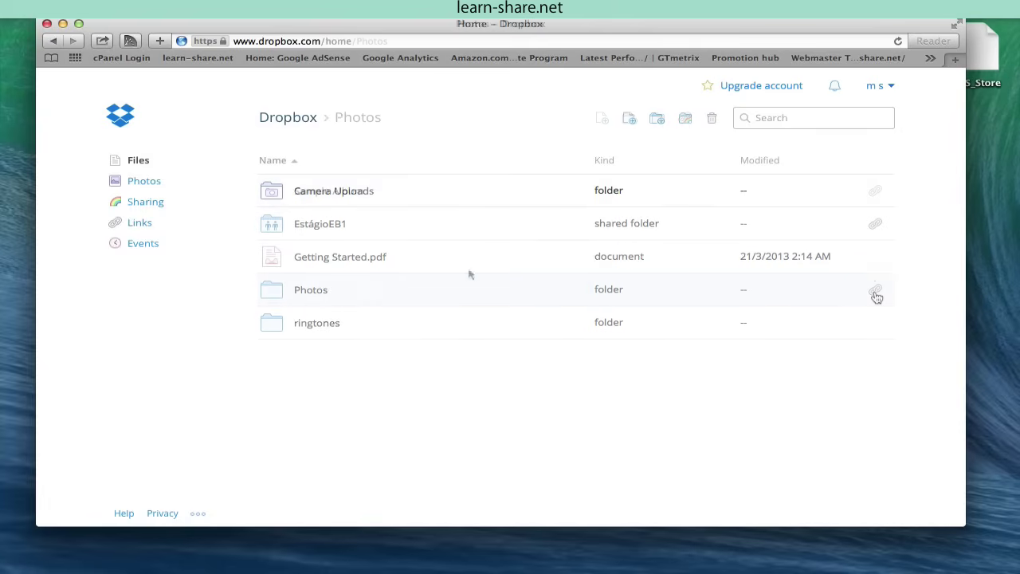
left_click(413, 199)
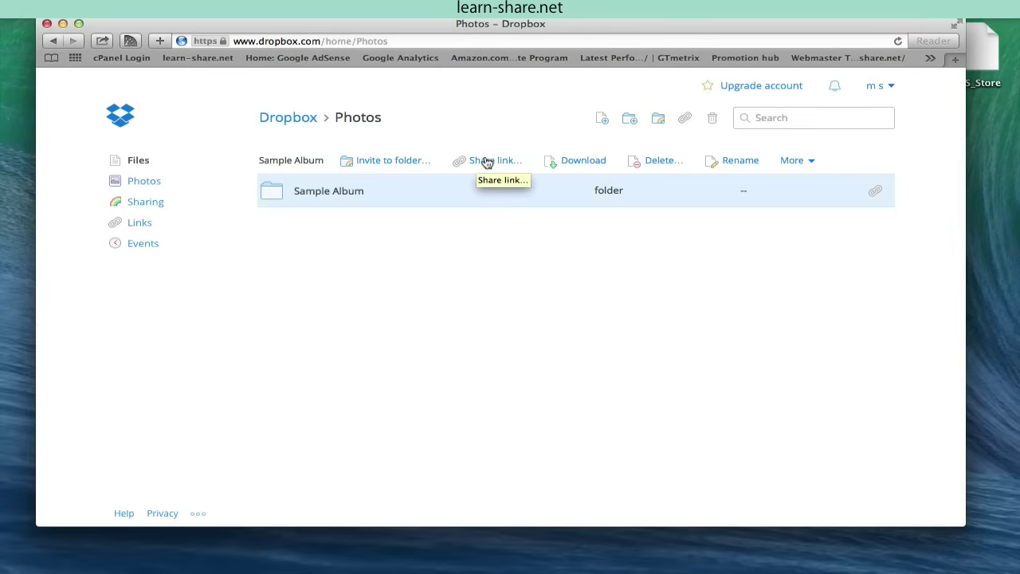
left_click(353, 223)
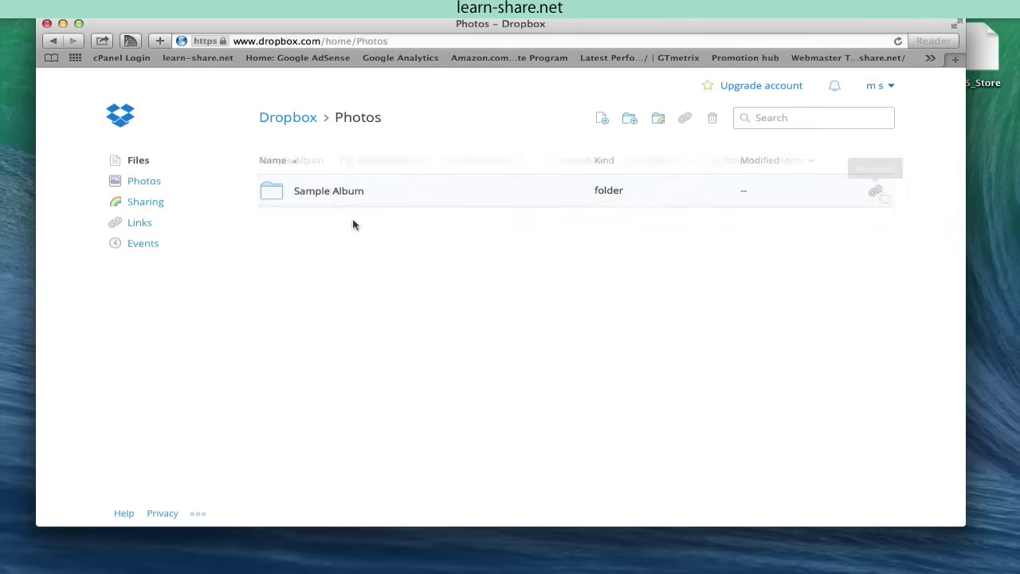
right_click(327, 199)
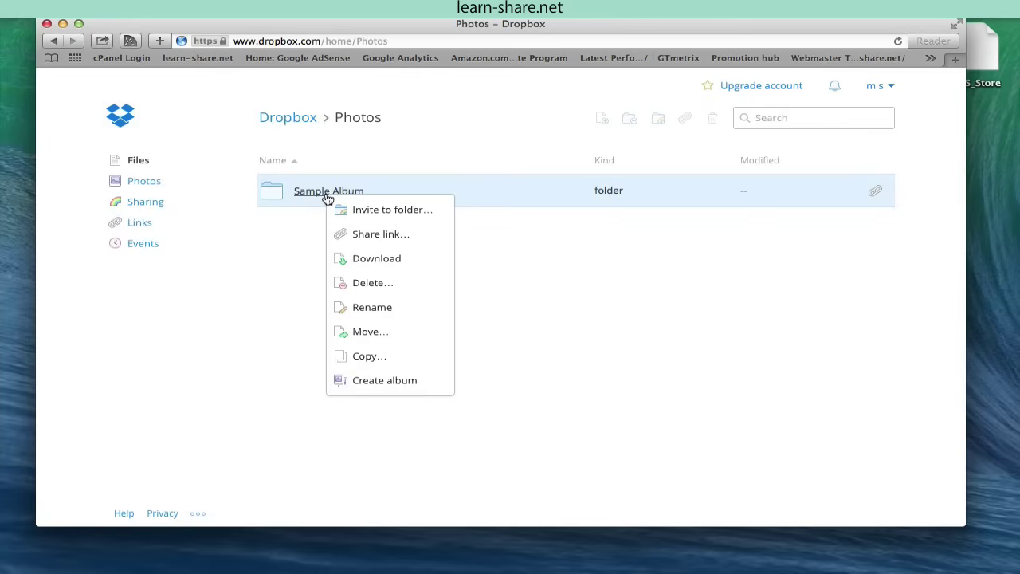
left_click(377, 235)
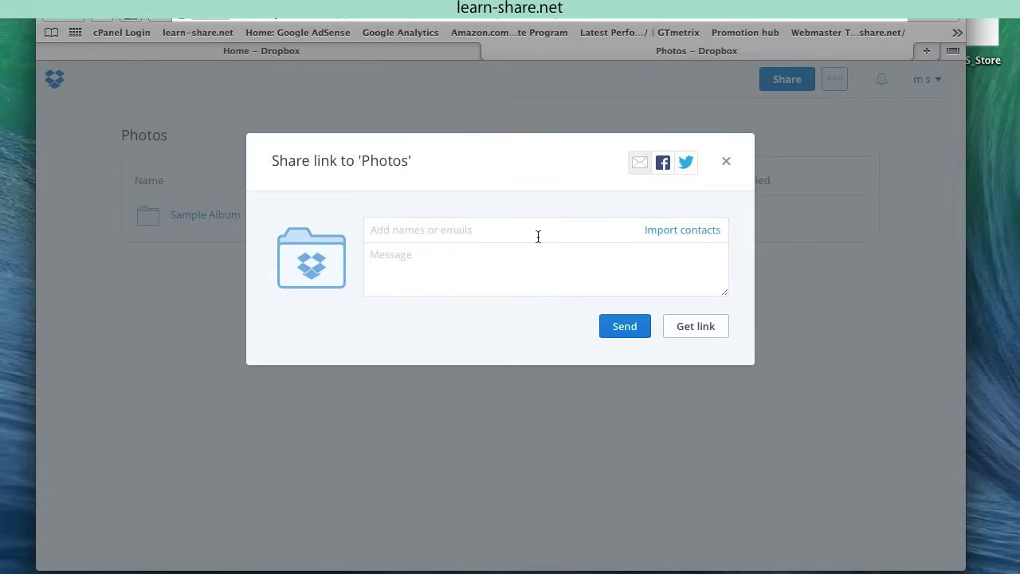
type("name")
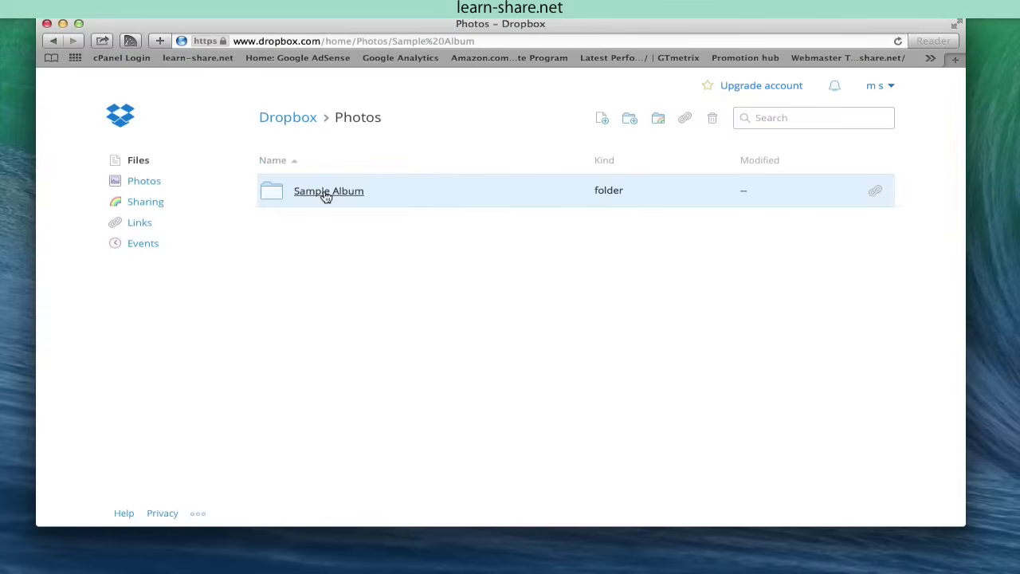
Copy Boston City Flow.jpg back into Sample Album as Boston City Flow (1).jpg.
left_click(326, 197)
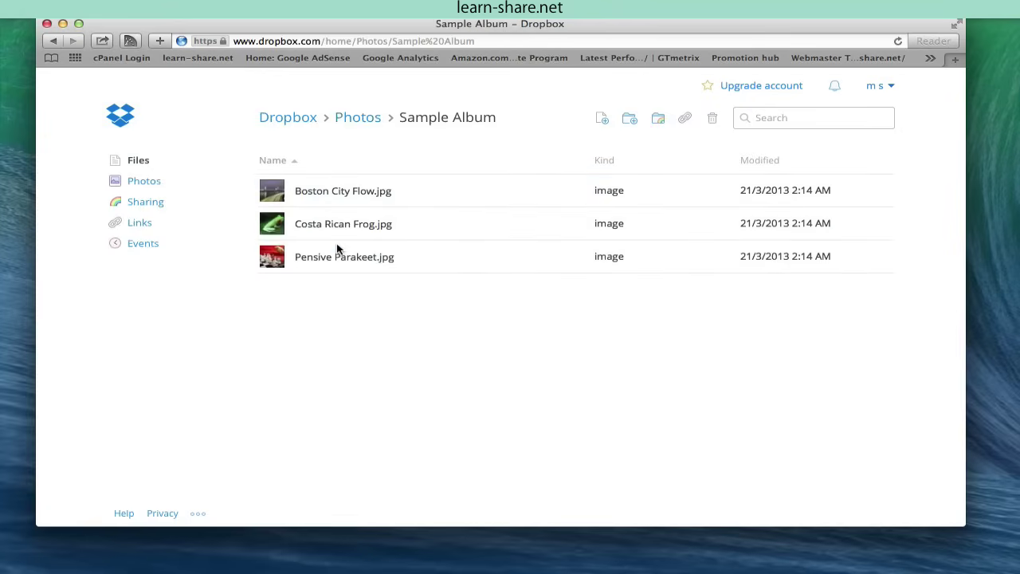
right_click(318, 197)
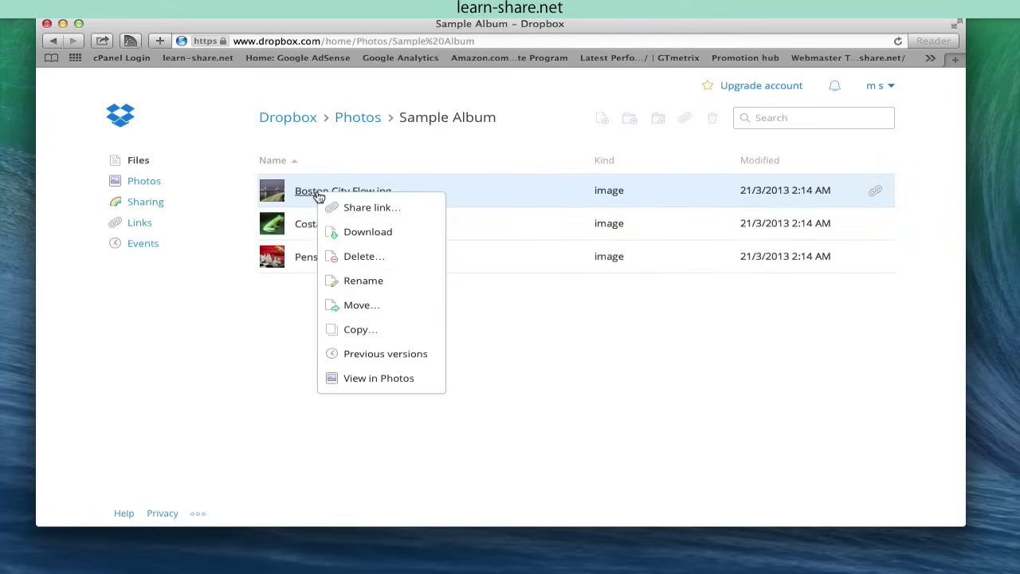
left_click(353, 329)
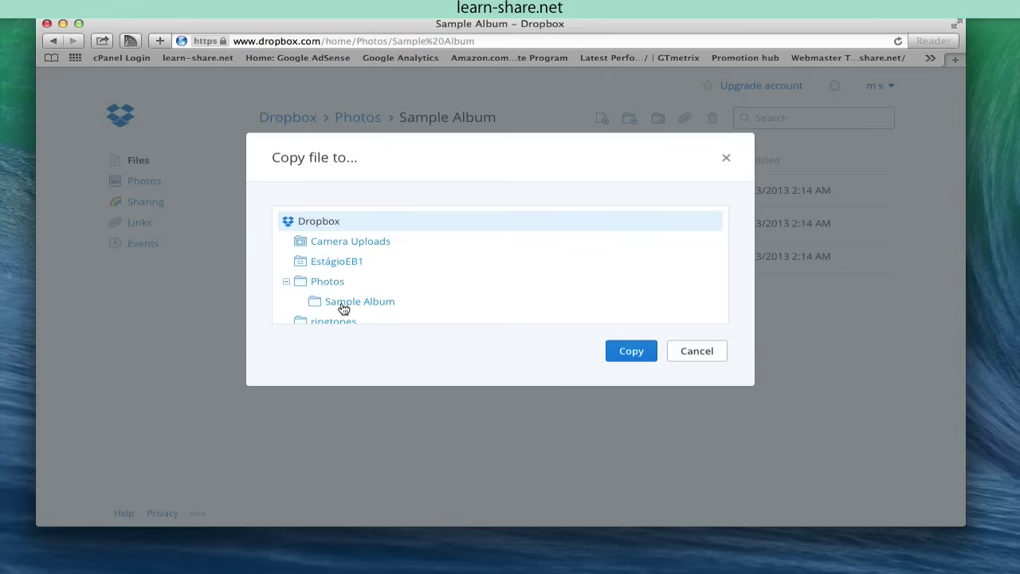
left_click(351, 303)
scroll(335, 294, "down", 1)
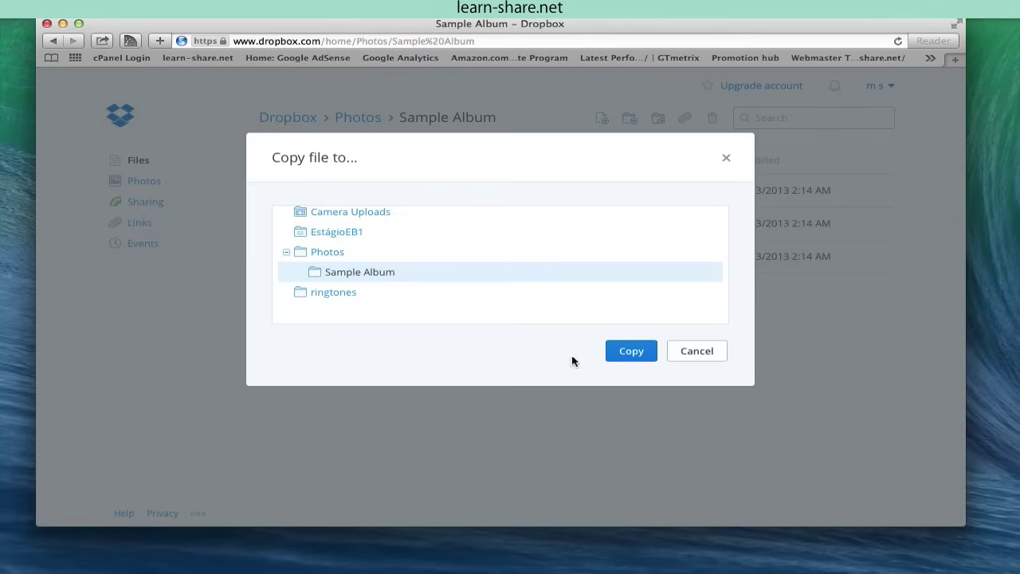
left_click(631, 354)
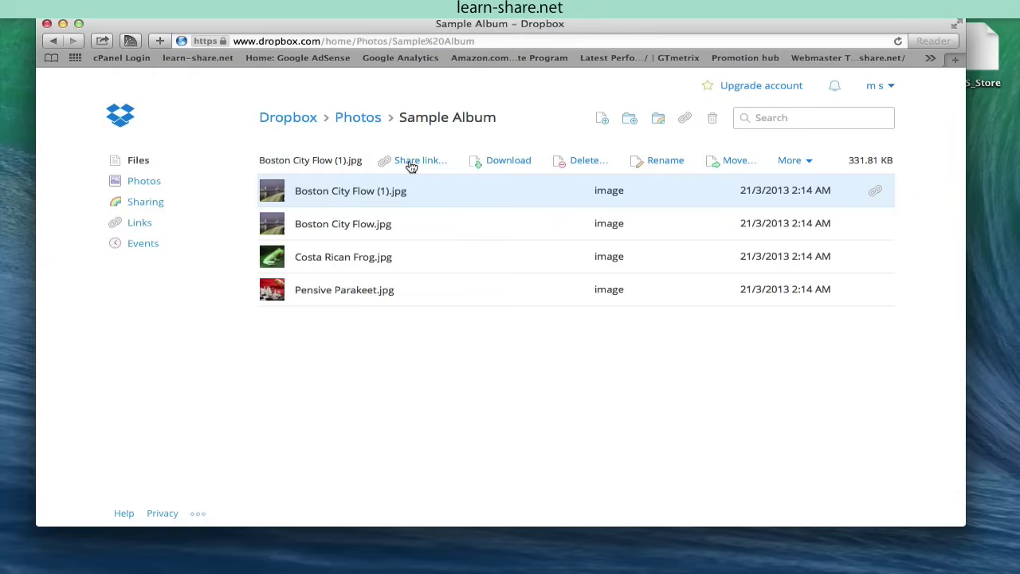
Start sharing a link to the new Boston City Flow (1).jpg copy.
left_click(411, 167)
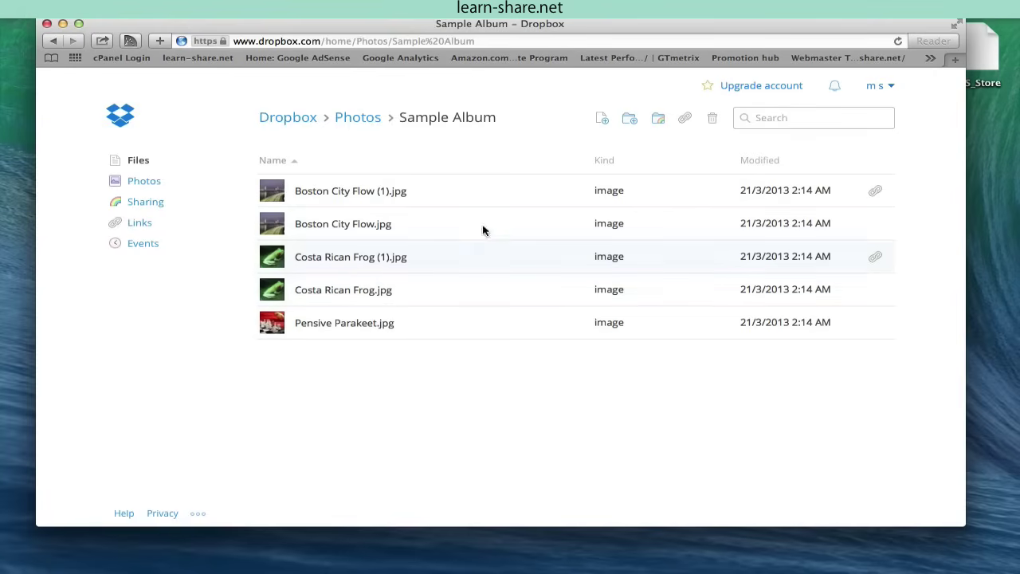
Create a new folder named Jun2014Photos in Sample Album.
left_click(630, 119)
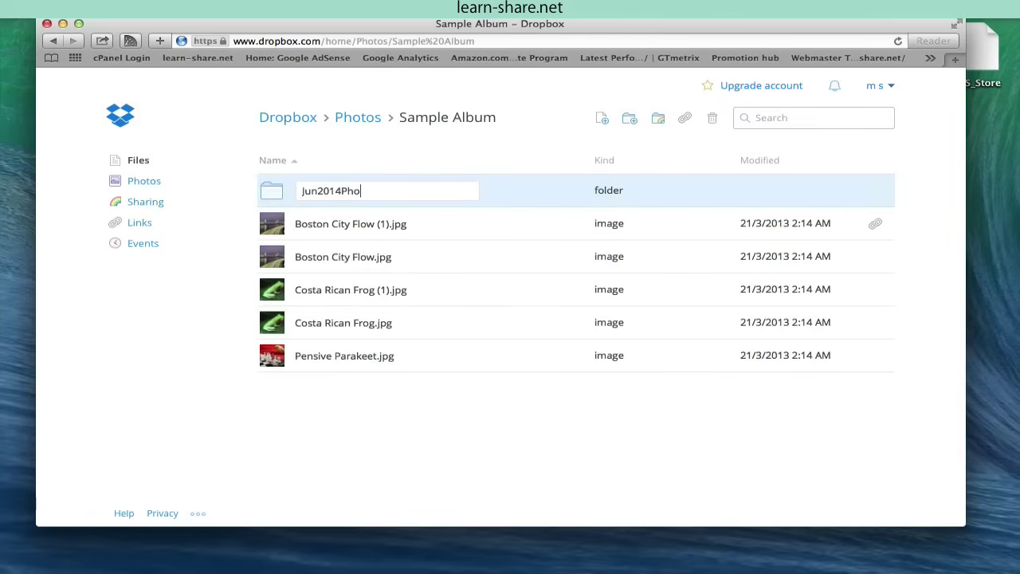
type("Jun2014Photos")
key("Return")
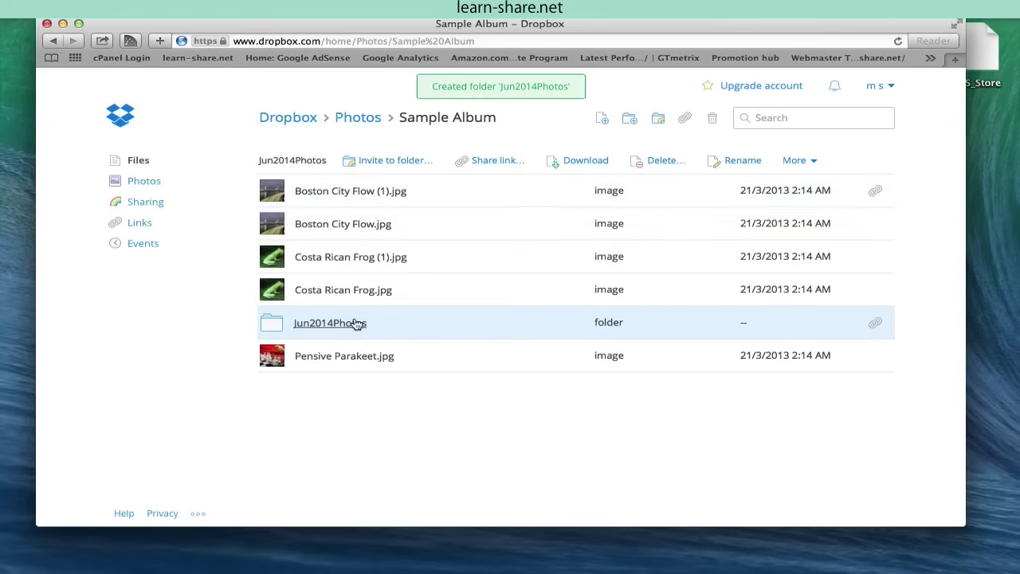
Move Boston City Flow (1).jpg and Costa Rican Frog (1).jpg into Jun2014Photos, then open it.
left_click(275, 191)
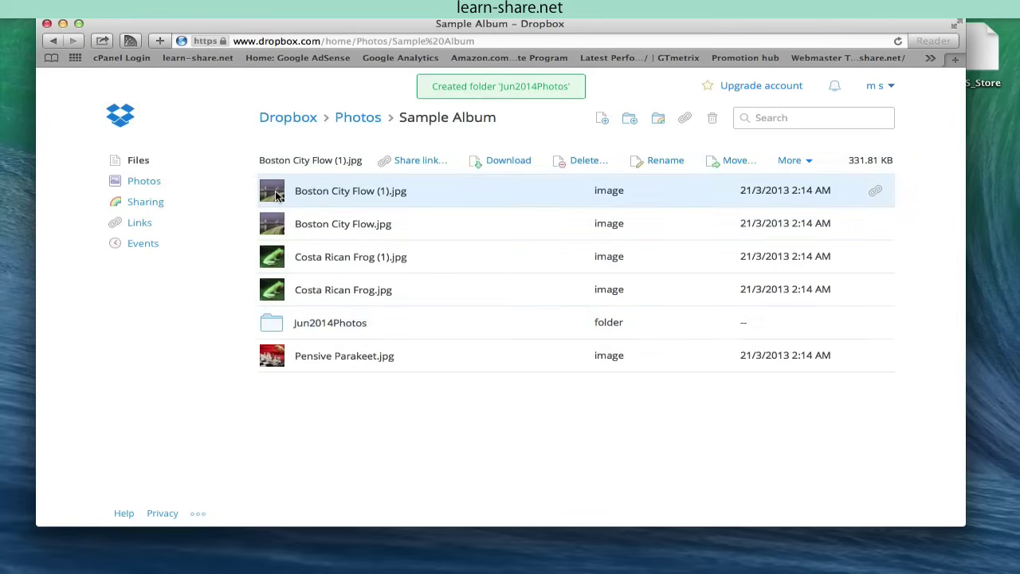
left_click(275, 256, "super")
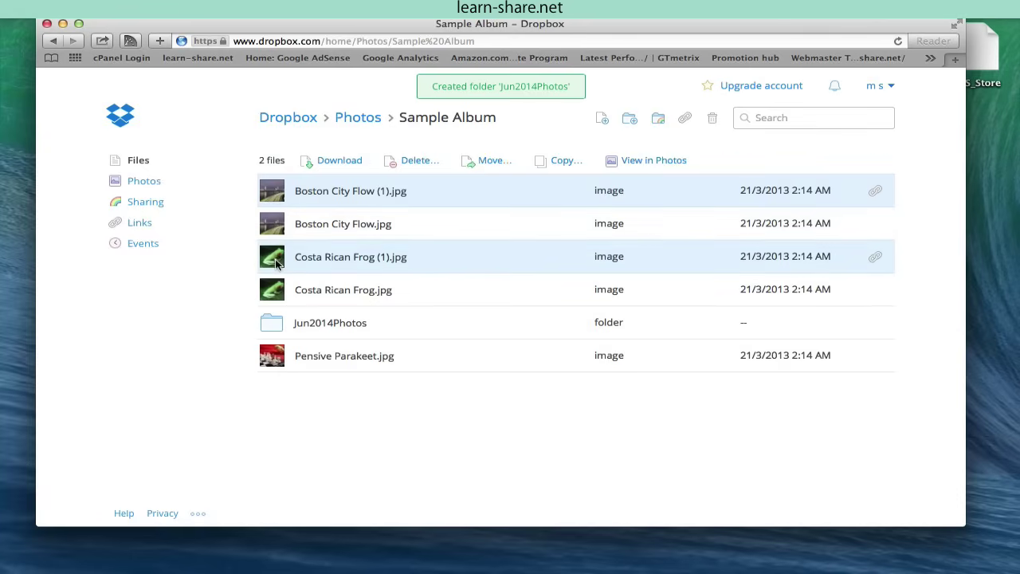
left_click_drag(275, 263, 300, 322)
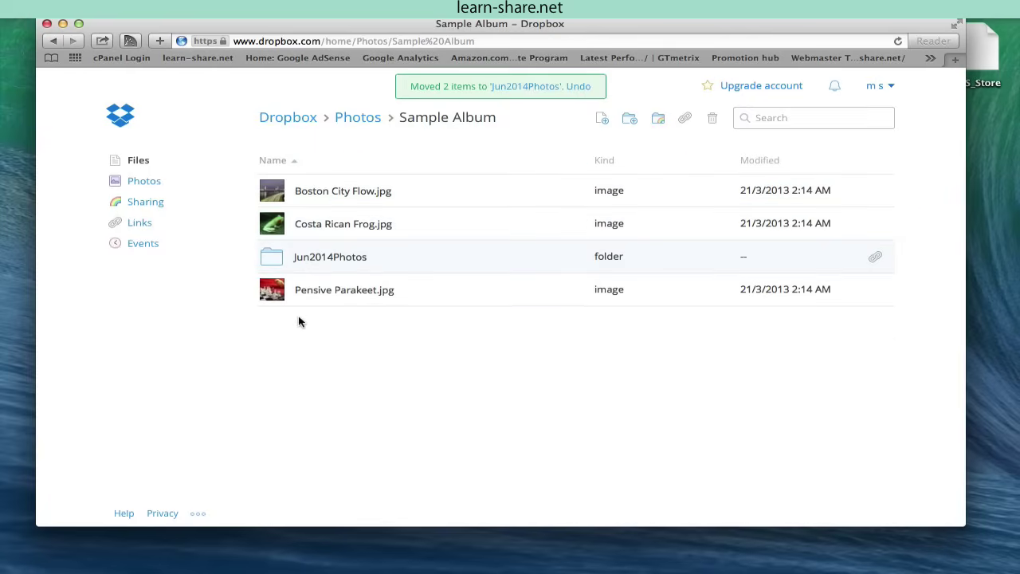
double_click(277, 259)
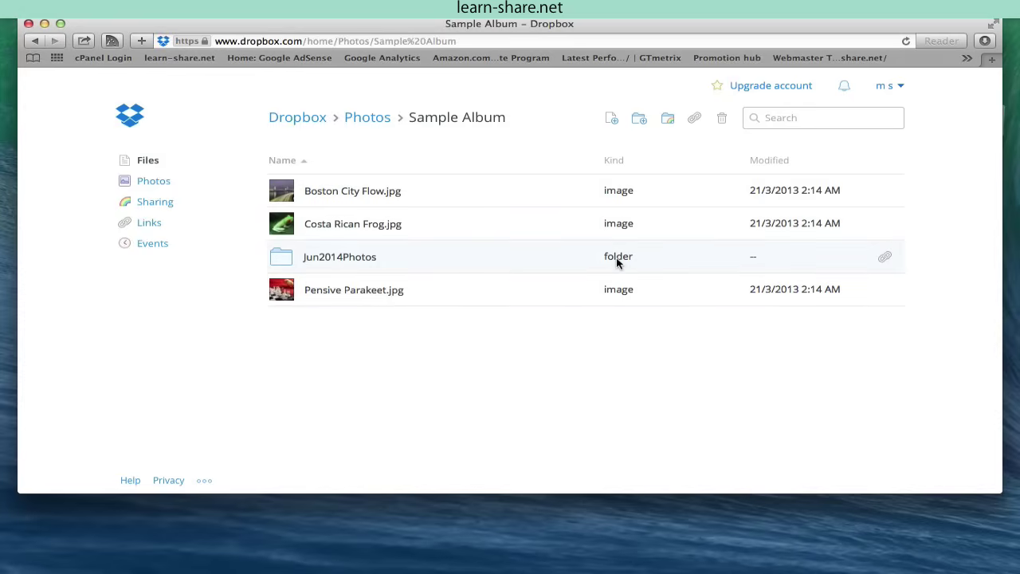
Invite one member to the Jun2014Photos folder, attaching the note 'any message'.
right_click(617, 263)
right_click(359, 266)
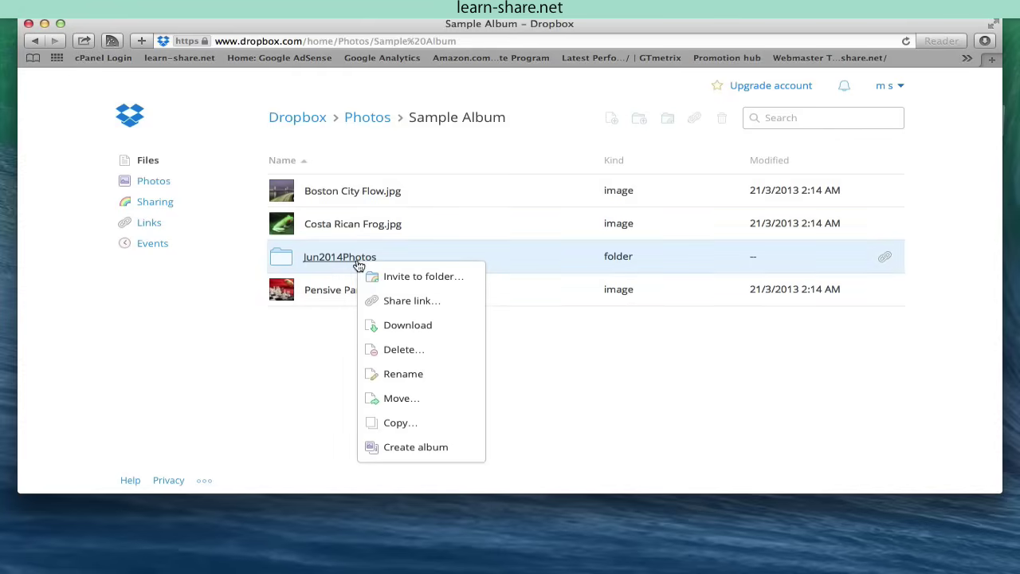
left_click(406, 277)
type("yours")
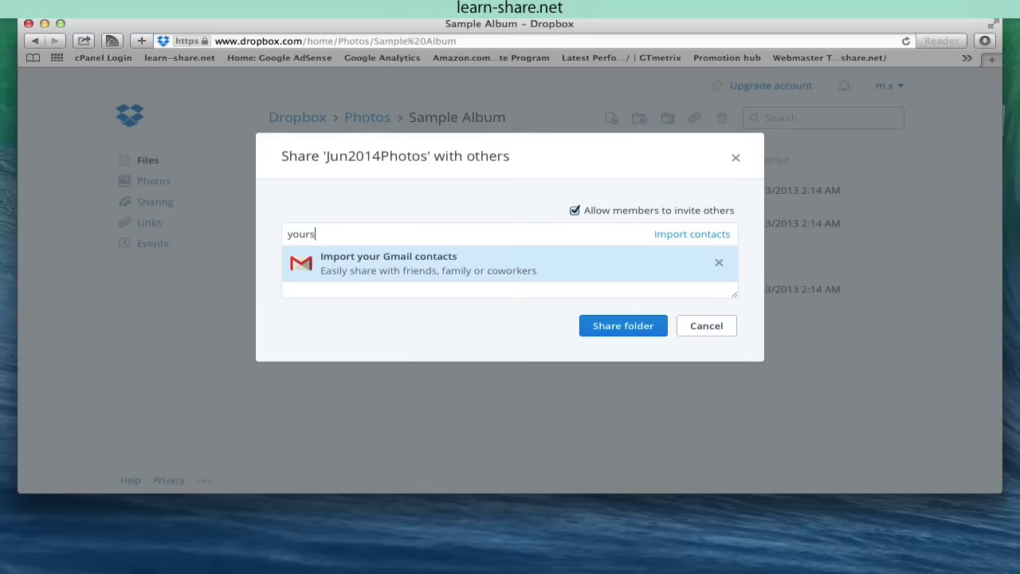
type("ef")
key("Return")
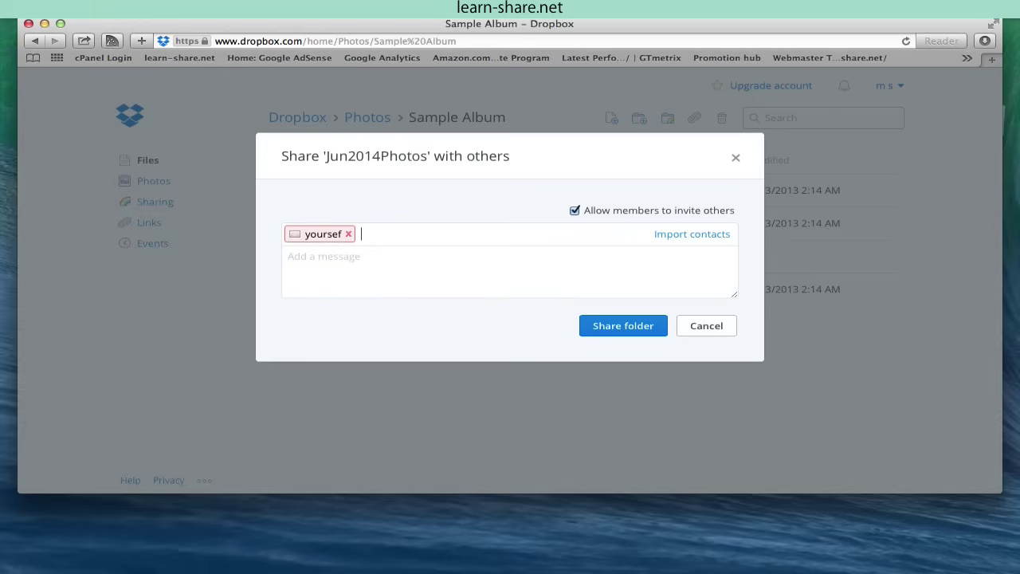
left_click(365, 258)
type("any message")
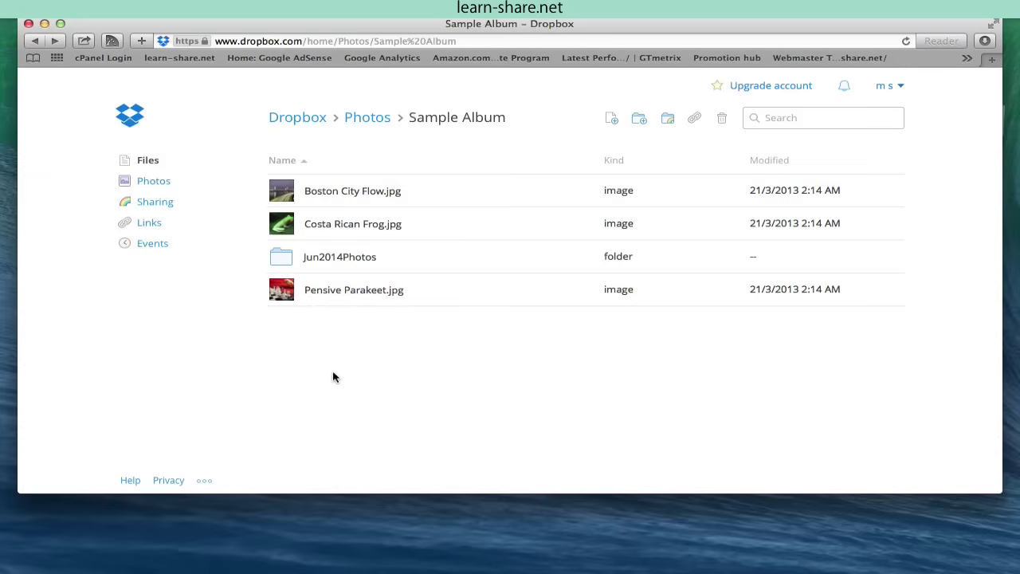
Open Costa Rican Frog (1).jpg's version history in Jun2014Photos and preview Version 1.
left_click(337, 263)
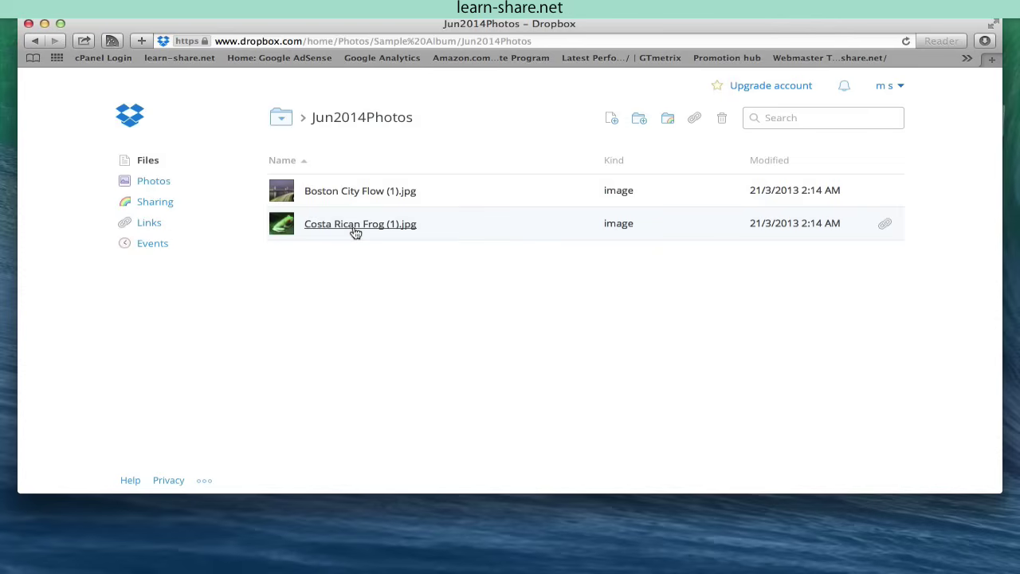
right_click(356, 232)
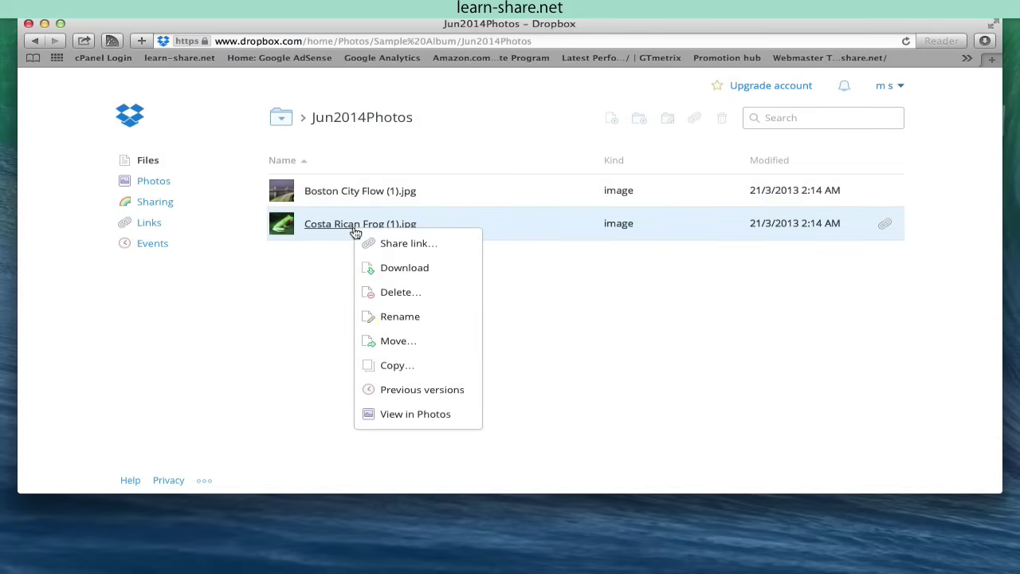
left_click(404, 393)
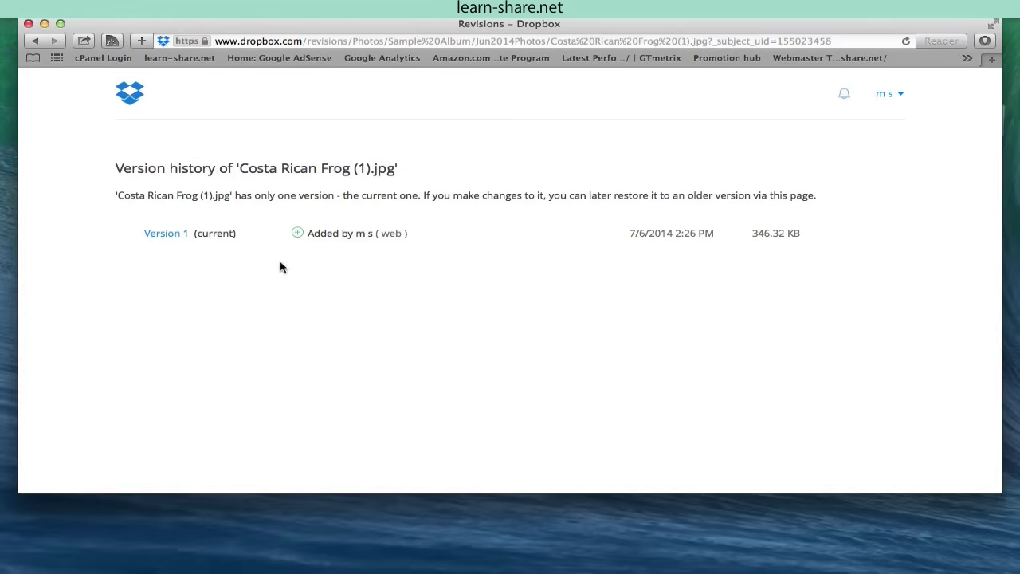
left_click(177, 234)
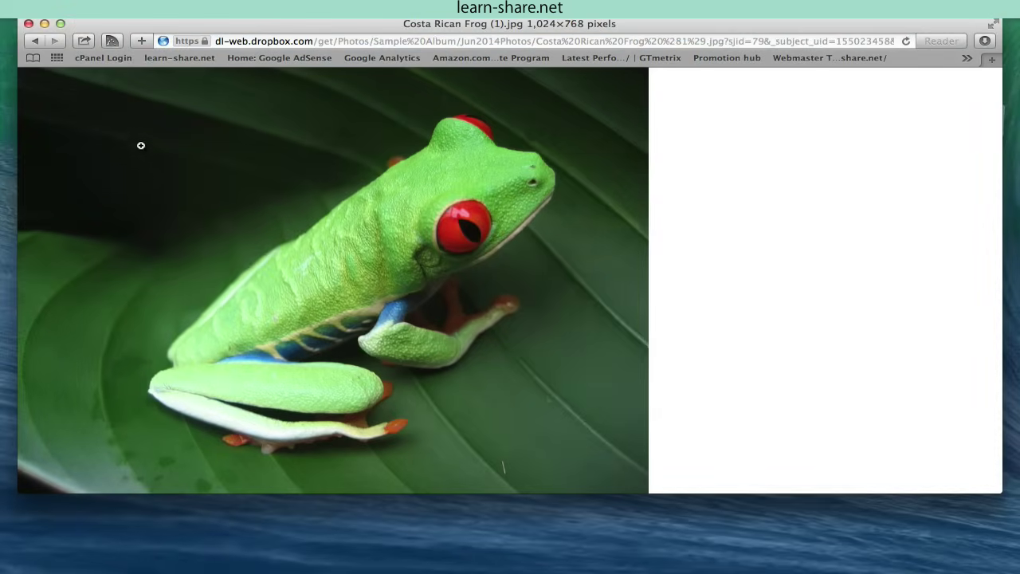
left_click(34, 41)
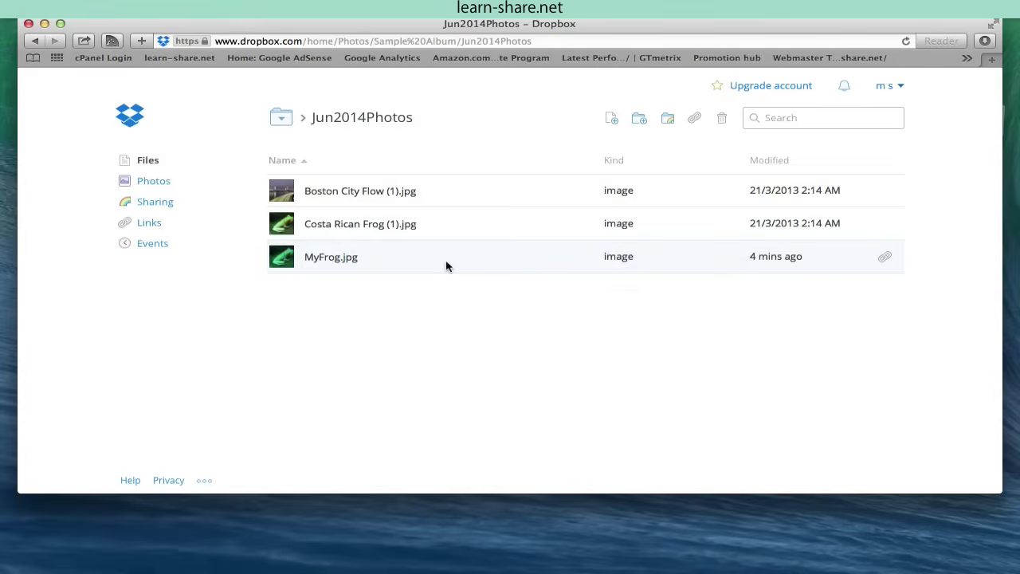
Open MyFrog.jpg's version history and preview its Version 1 and Version 2.
right_click(446, 266)
left_click(497, 422)
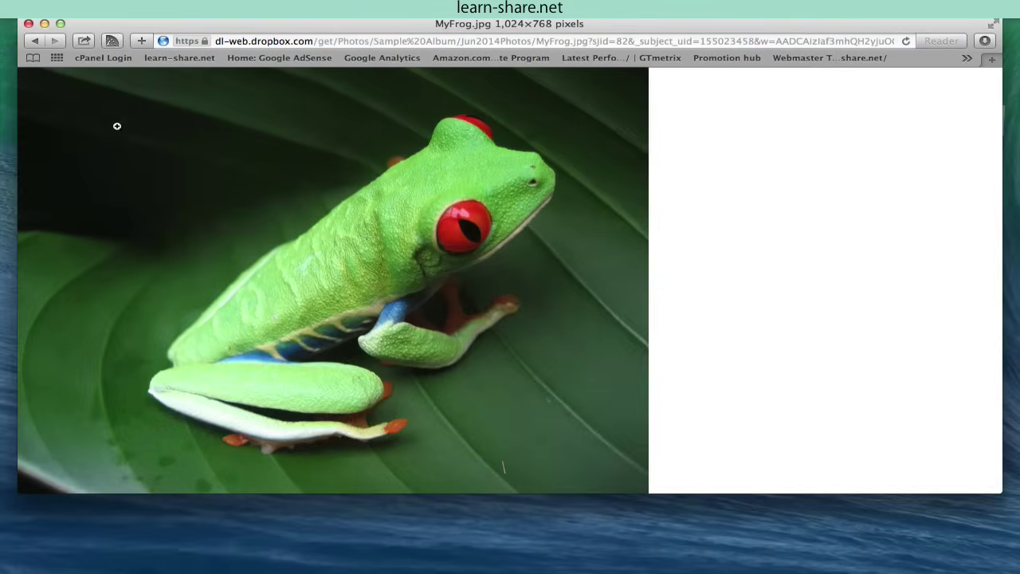
left_click(35, 42)
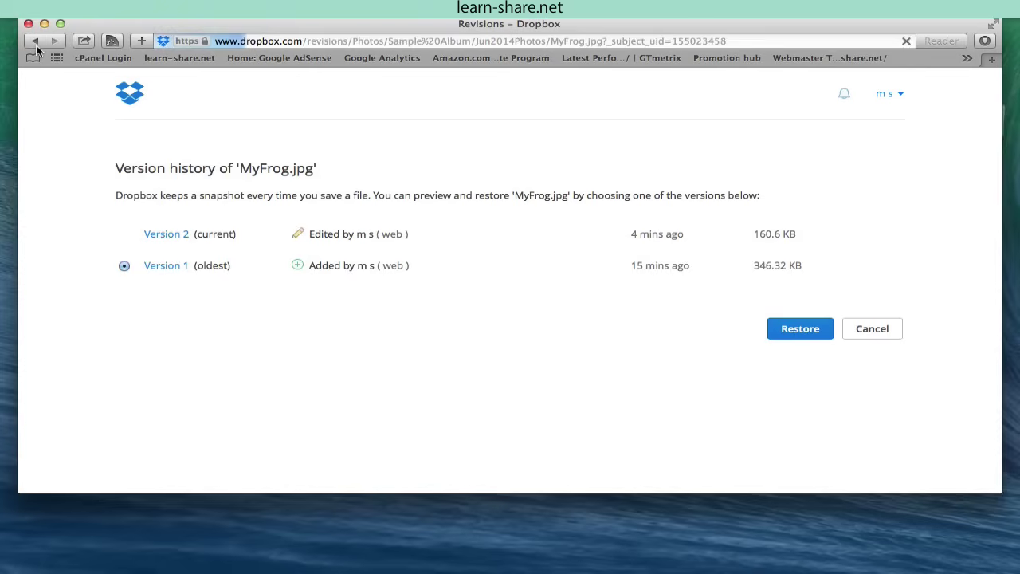
left_click(163, 235)
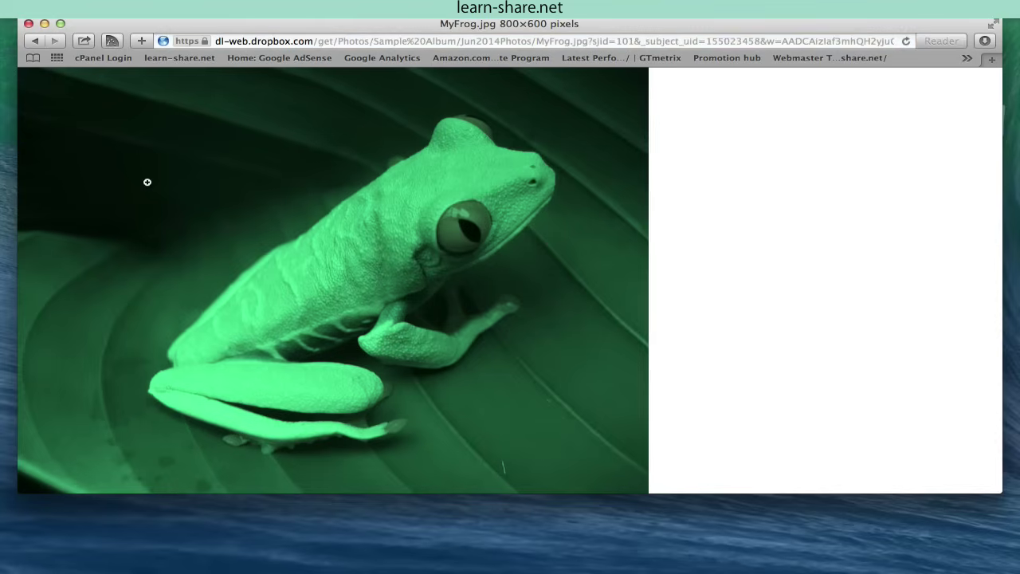
left_click(35, 41)
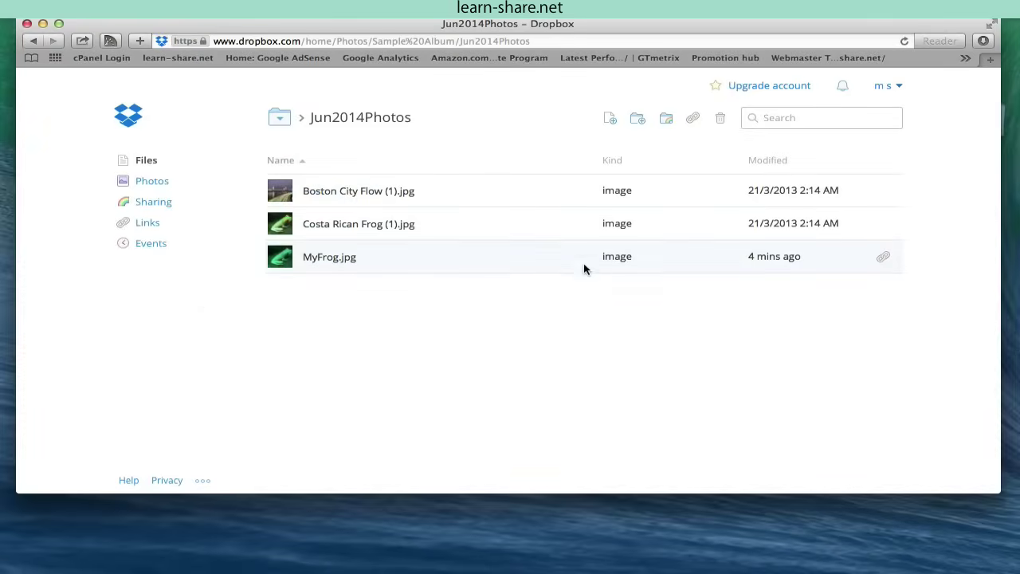
Show deleted files and permanently delete Costa Rican Frog (1) (1).jpg.
left_click(721, 124)
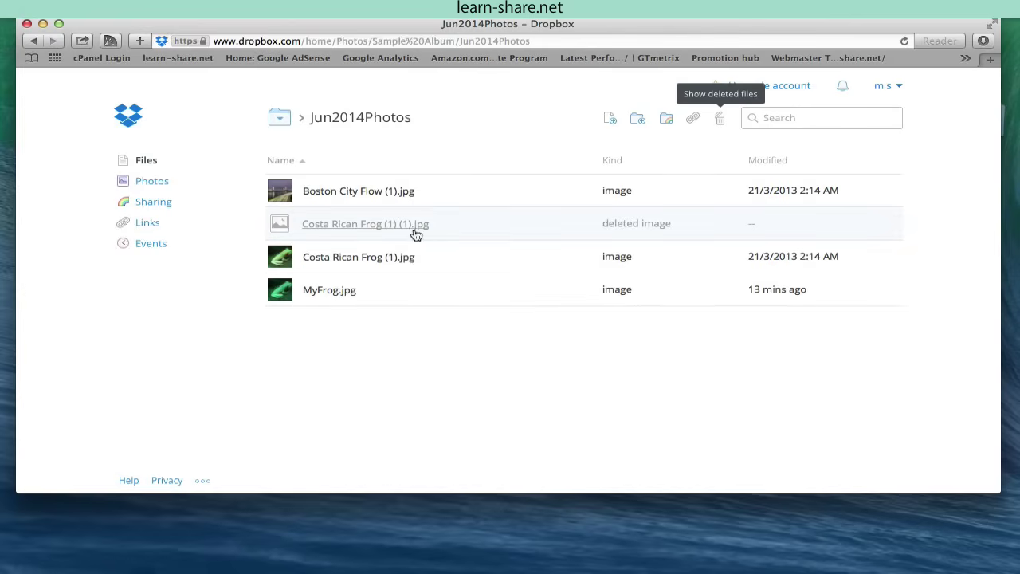
right_click(415, 232)
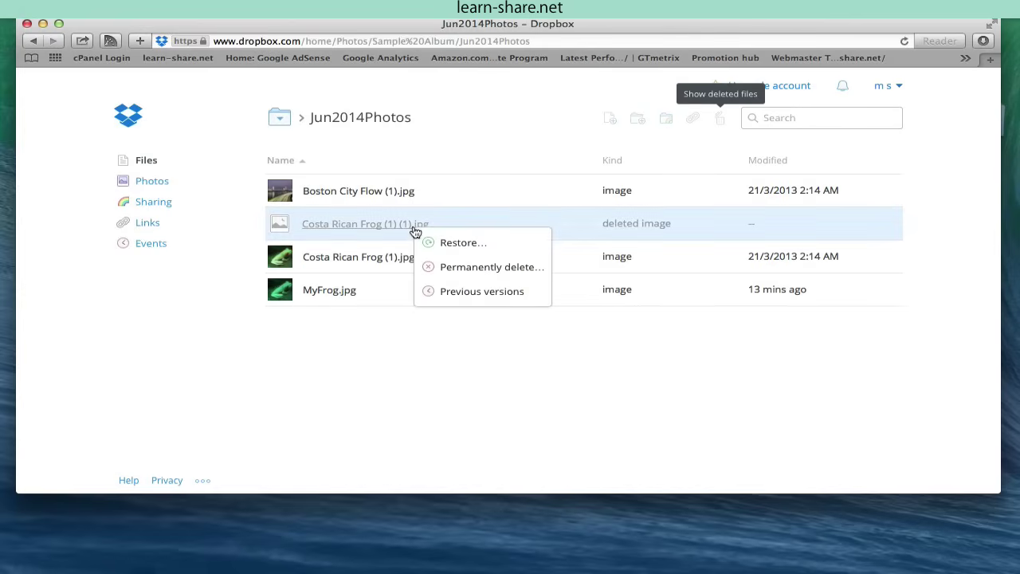
left_click(470, 270)
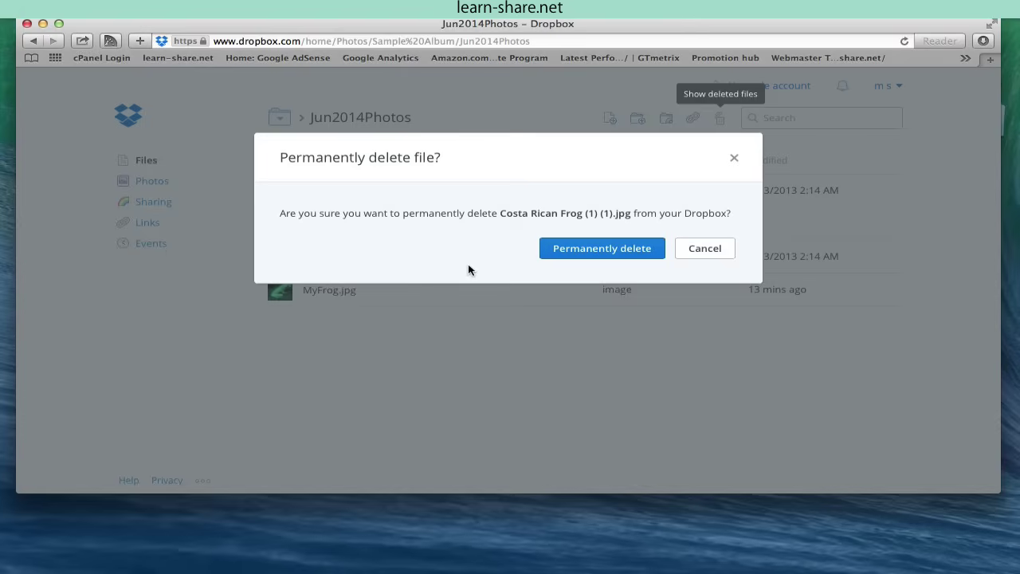
left_click(554, 257)
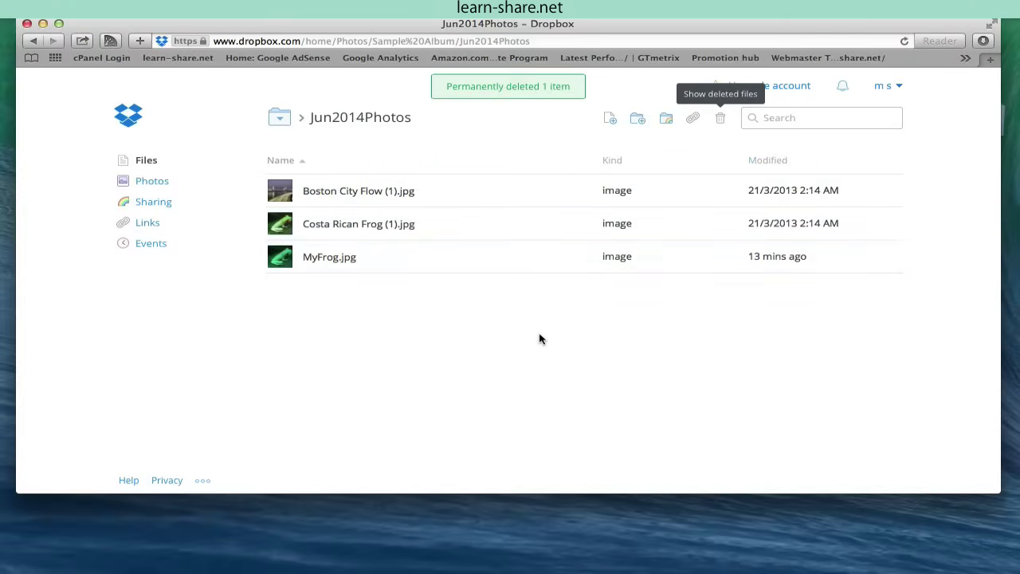